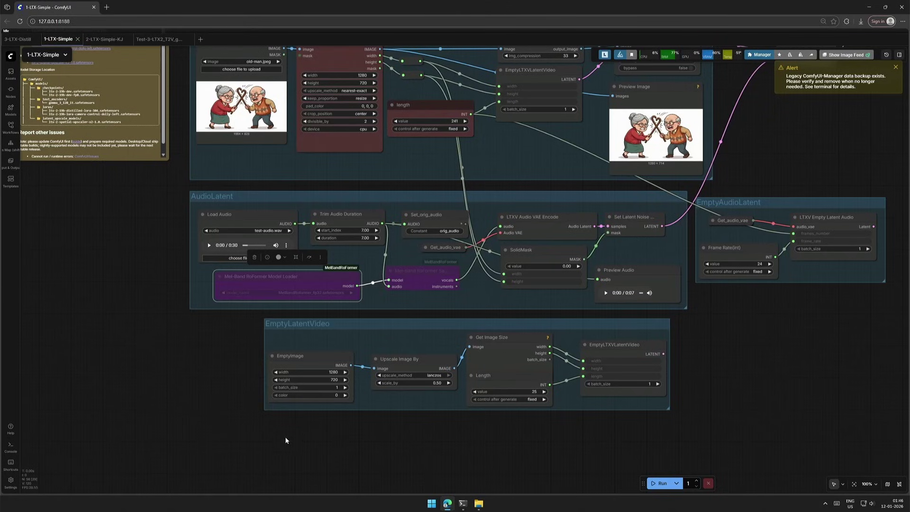
Step: Open Task Manager's Performance page, move it aside, and right-click run_nvidia_gpu.bat in ComfyUI_windows_portable
{"action": "right_click", "coordinate": [550, 503]}
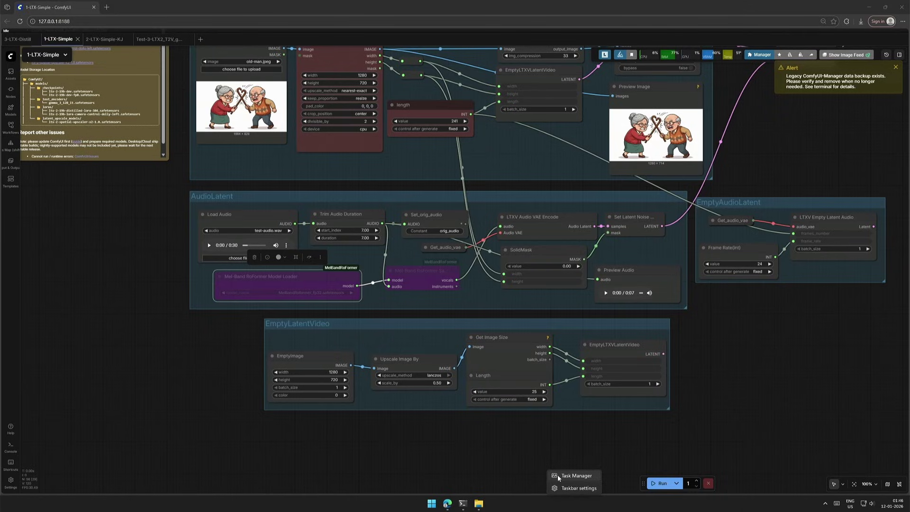
{"action": "left_click", "coordinate": [560, 476]}
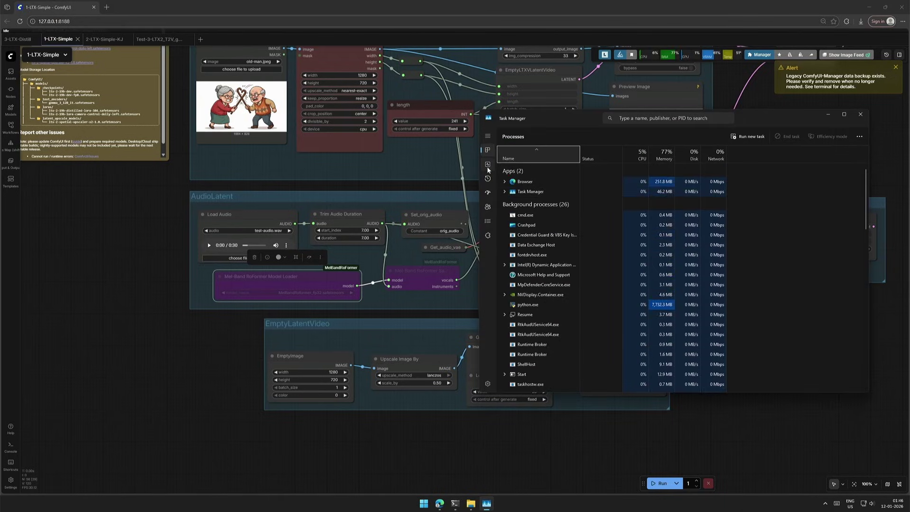
{"action": "left_click", "coordinate": [488, 164]}
{"action": "left_click_drag", "start_coordinate": [575, 122], "coordinate": [224, 132]}
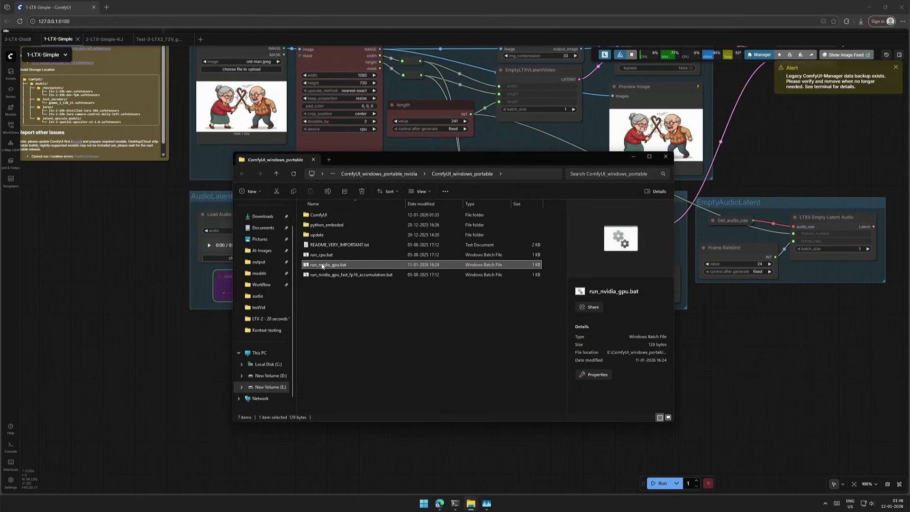
{"action": "right_click", "coordinate": [322, 265]}
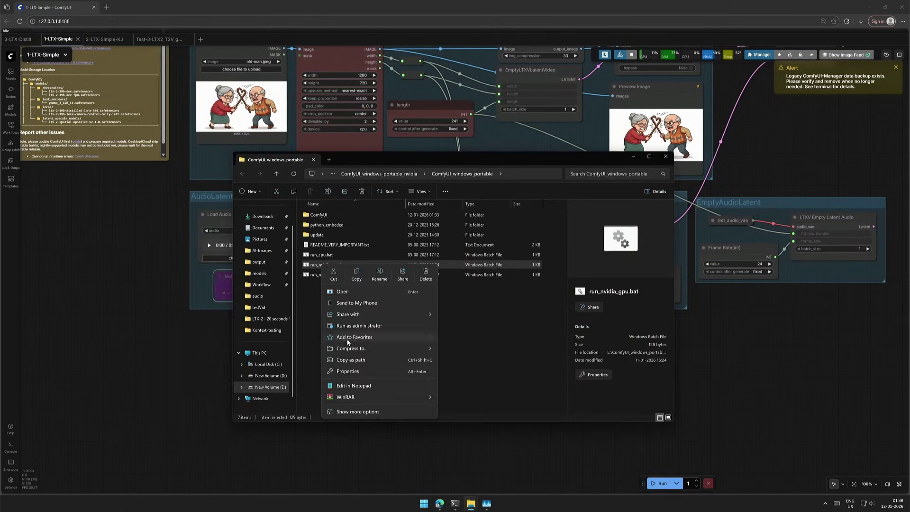
Step: Open run_nvidia_gpu.bat in Notepad and highlight the --reserve-vram 2 flag in its launch line
{"action": "left_click", "coordinate": [346, 386]}
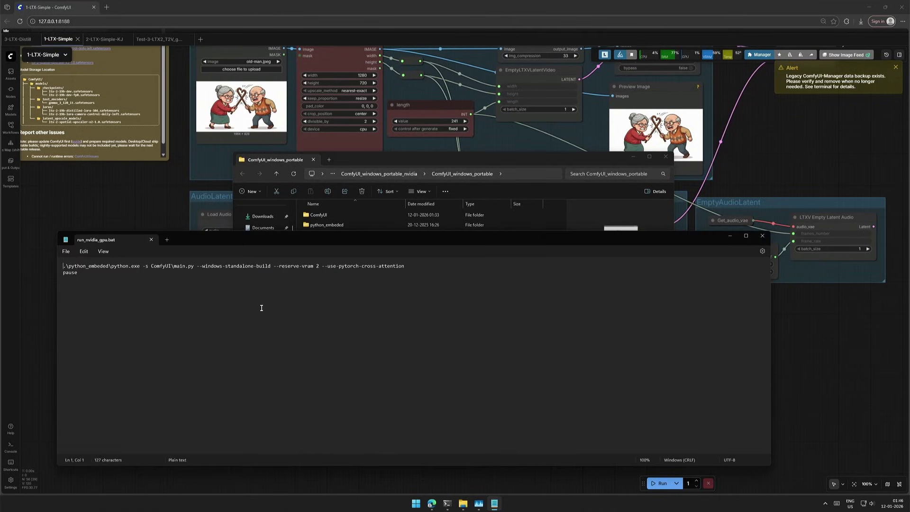
{"action": "left_click_drag", "start_coordinate": [274, 266], "coordinate": [318, 266]}
{"action": "scroll", "coordinate": [311, 293], "scroll_direction": "up", "scroll_amount": 5, "text": "ctrl"}
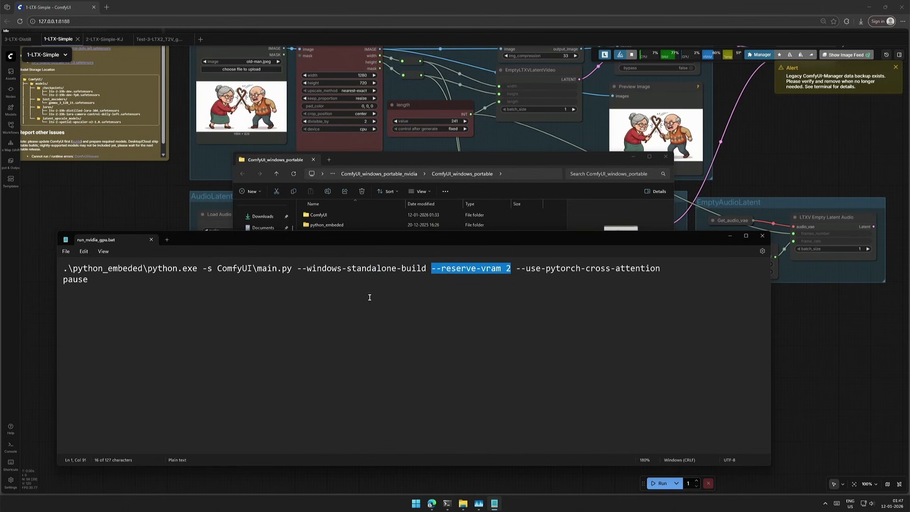
{"action": "left_click", "coordinate": [465, 294]}
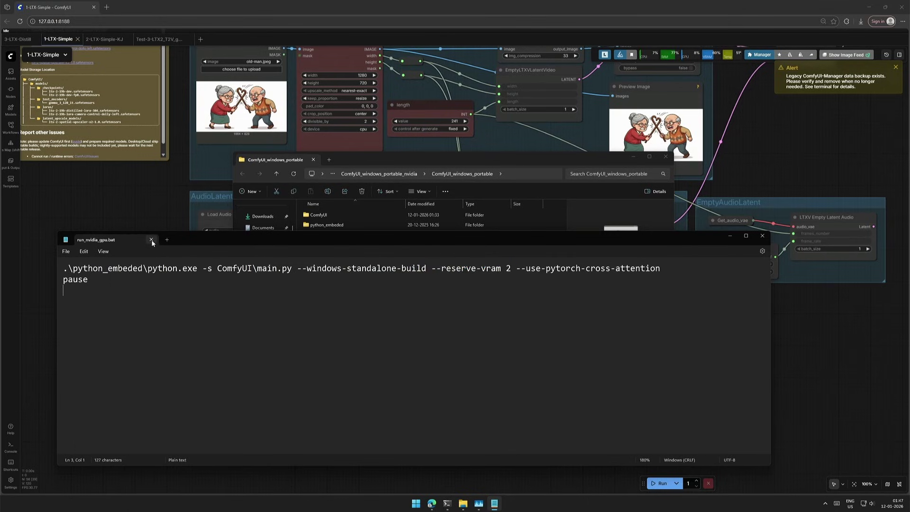
Step: Bring Task Manager back, show its Memory page (82/105 GB committed), and move it right
{"action": "left_click", "coordinate": [479, 504]}
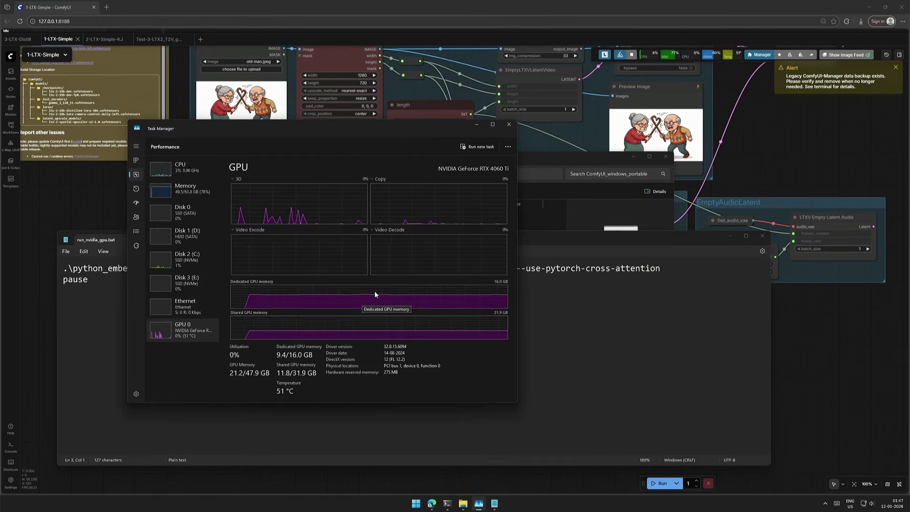
{"action": "left_click", "coordinate": [185, 189]}
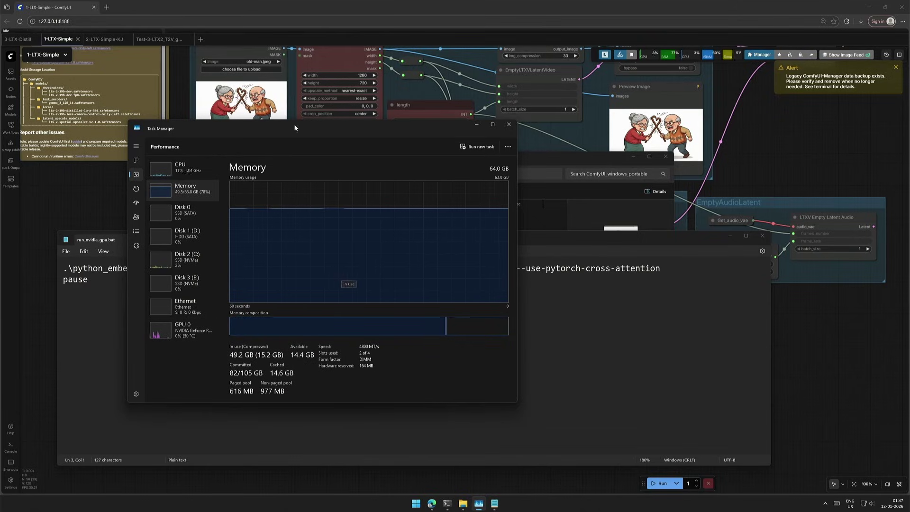
{"action": "left_click_drag", "start_coordinate": [283, 134], "coordinate": [553, 111]}
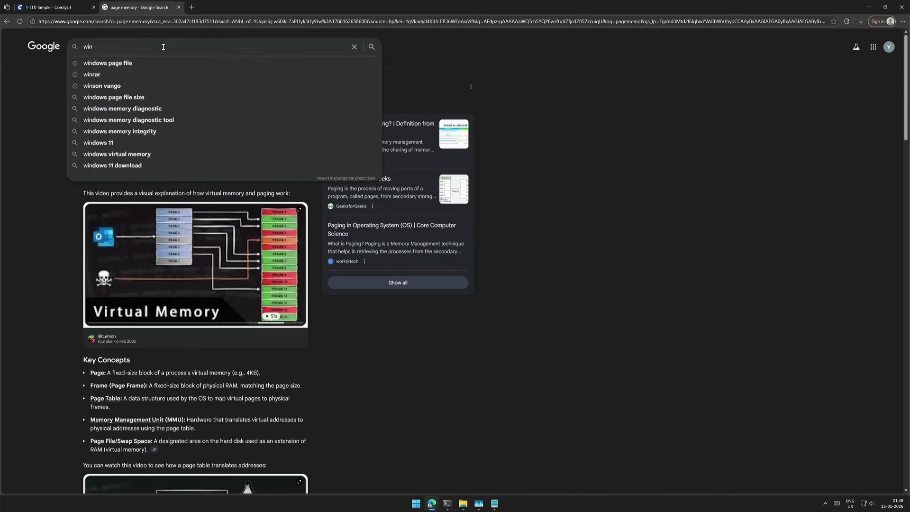
Step: Search 'windows page file', highlight the RAM-extension description, then view Task Manager's Disk 1 (D:) details
{"action": "key", "text": "Down"}
{"action": "key", "text": "Return"}
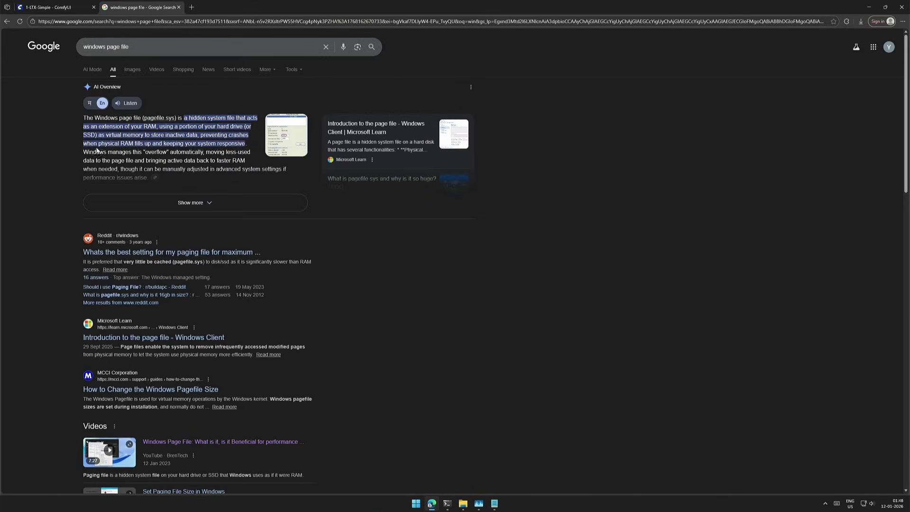
{"action": "left_click_drag", "start_coordinate": [99, 126], "coordinate": [244, 127]}
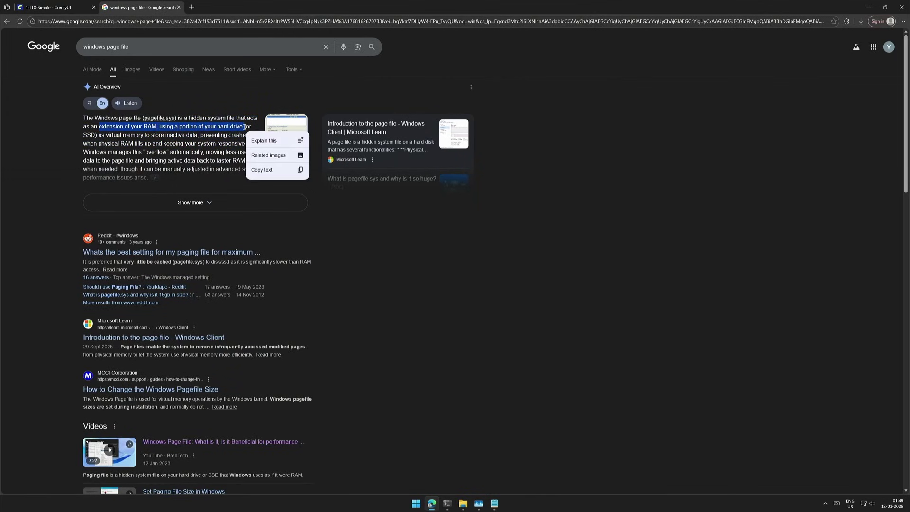
{"action": "key", "text": "ctrl+plus"}
{"action": "key", "text": "ctrl+plus"}
{"action": "key", "text": "ctrl+plus"}
{"action": "key", "text": "ctrl+plus"}
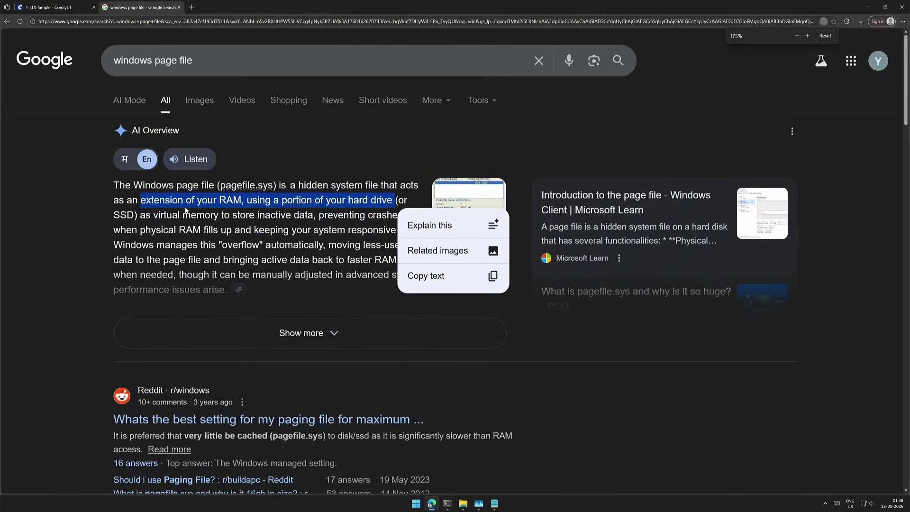
{"action": "key", "text": "ctrl+shift+Escape"}
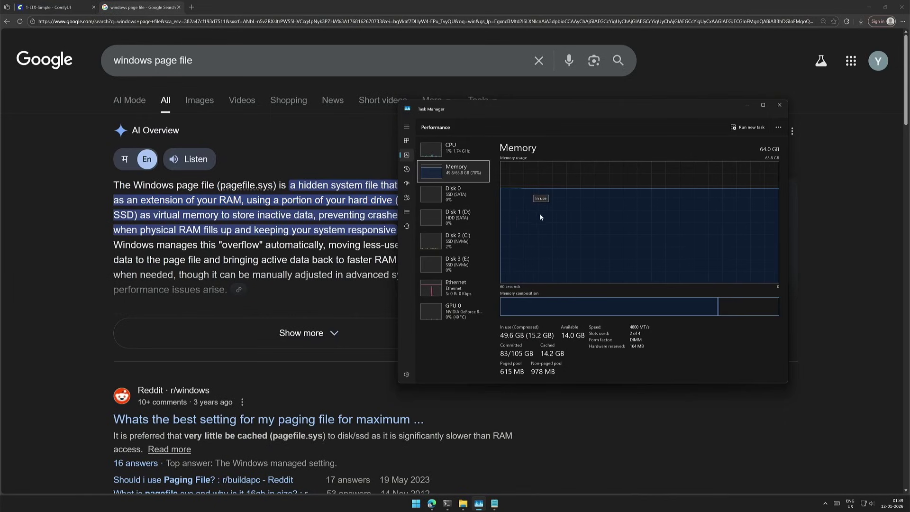
{"action": "left_click", "coordinate": [456, 217]}
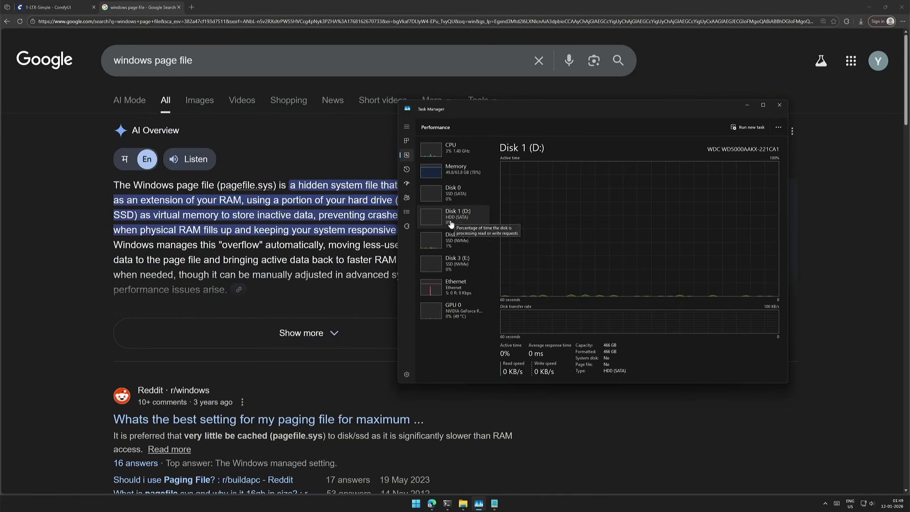
Step: Reach Virtual Memory via Start search 'ad', Performance Options and its Advanced tab (41915 MB allocated)
{"action": "left_click", "coordinate": [416, 504]}
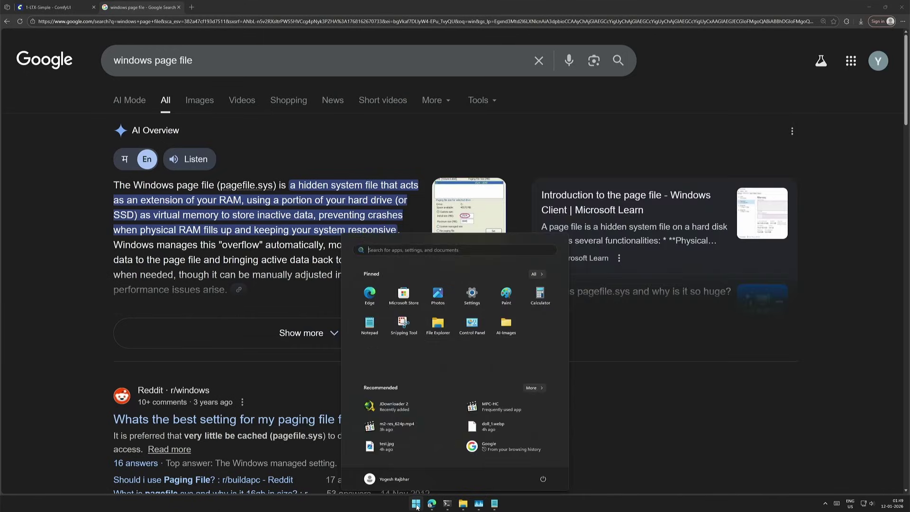
{"action": "type", "text": "ad"}
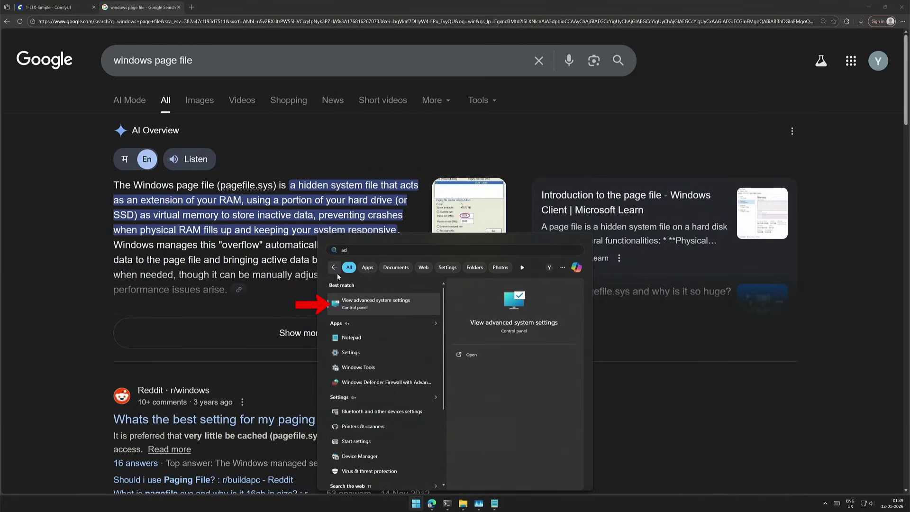
{"action": "left_click", "coordinate": [383, 303]}
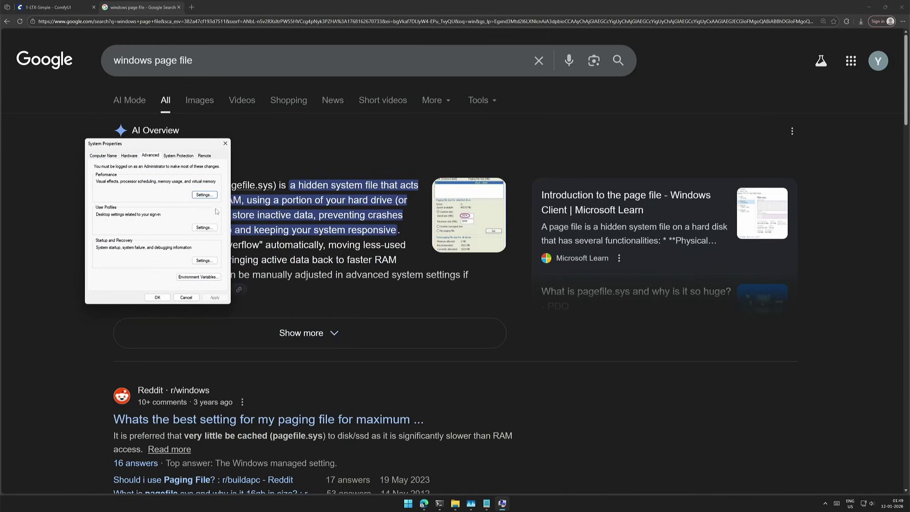
{"action": "left_click", "coordinate": [203, 195]}
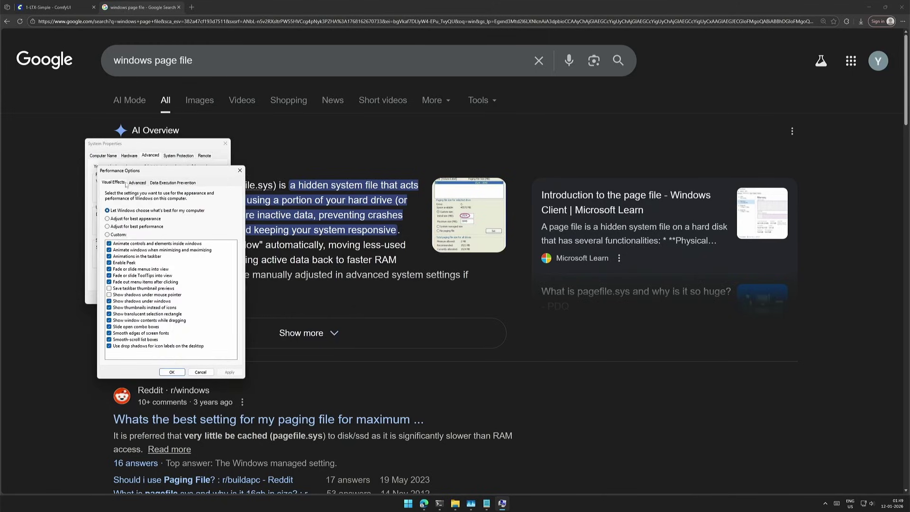
{"action": "left_click", "coordinate": [134, 184]}
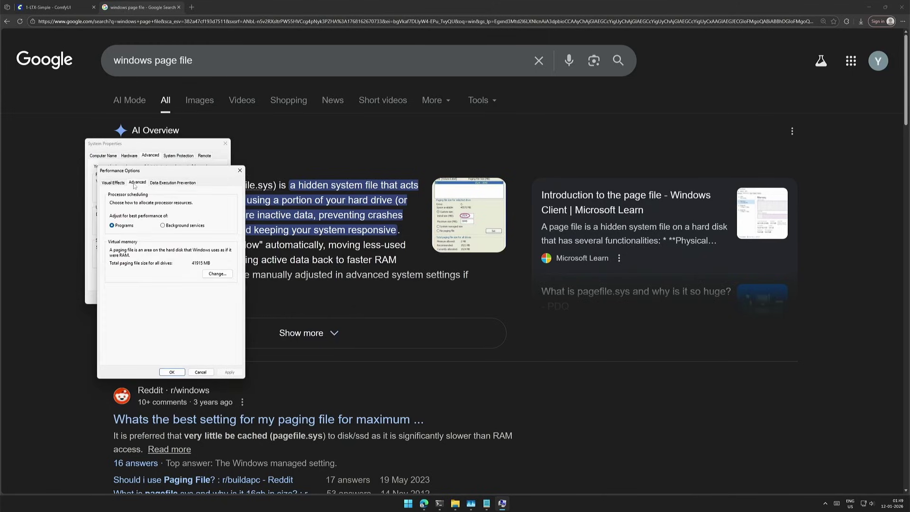
{"action": "left_click", "coordinate": [214, 275]}
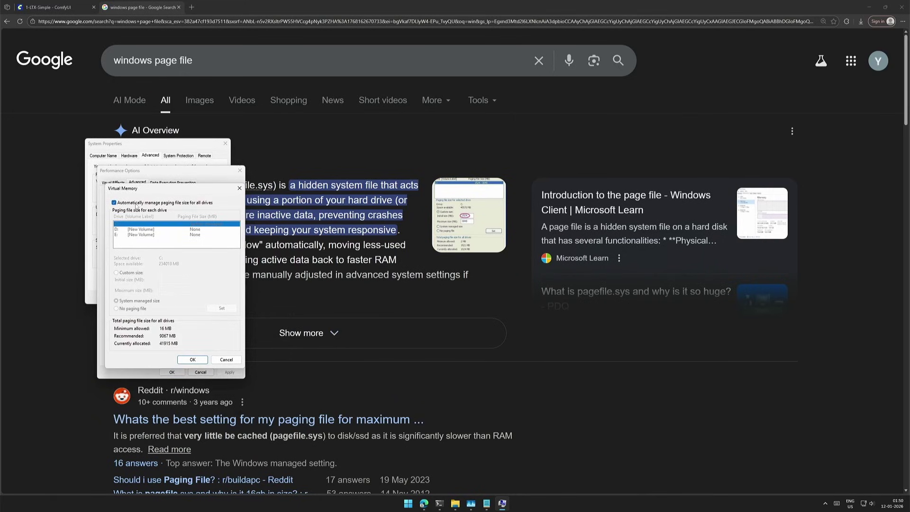
Step: Turn off automatic paging file management, select drive E:, and confirm in Task Manager it's an NVMe SSD
{"action": "left_click", "coordinate": [114, 203]}
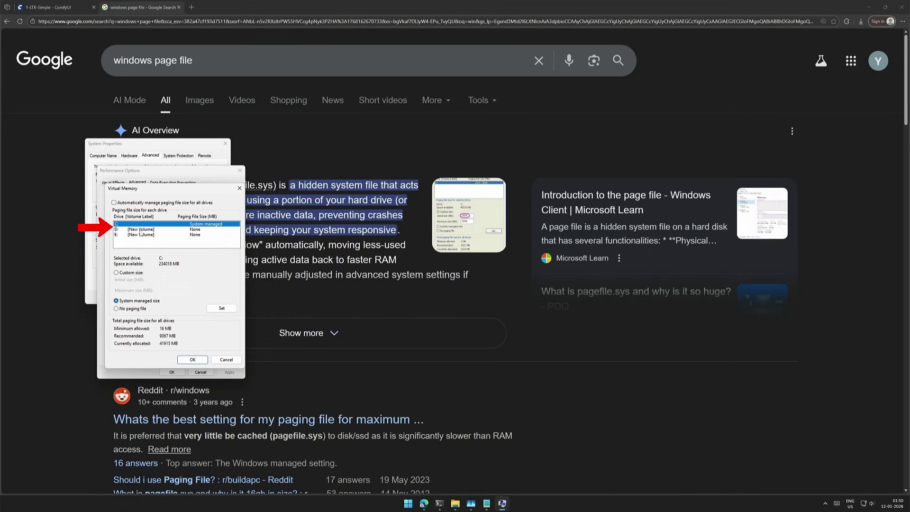
{"action": "left_click", "coordinate": [141, 234]}
{"action": "left_click", "coordinate": [471, 504]}
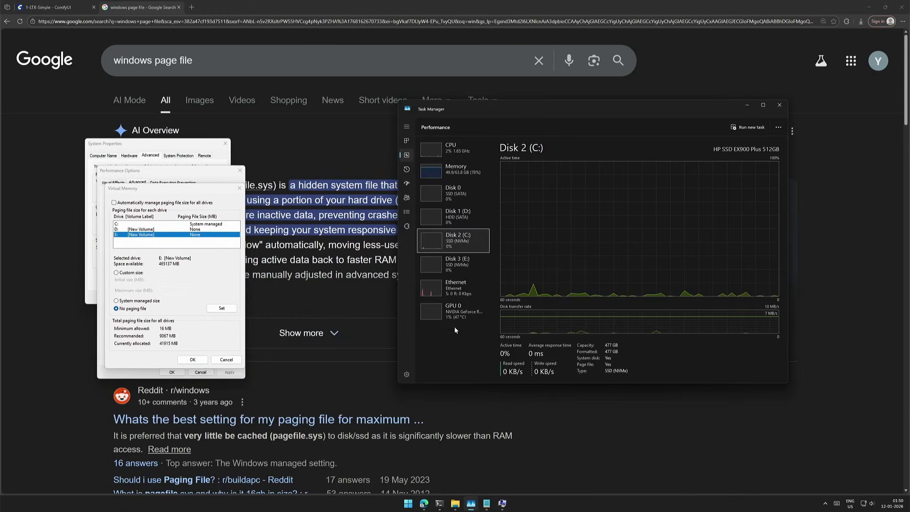
{"action": "left_click", "coordinate": [459, 260]}
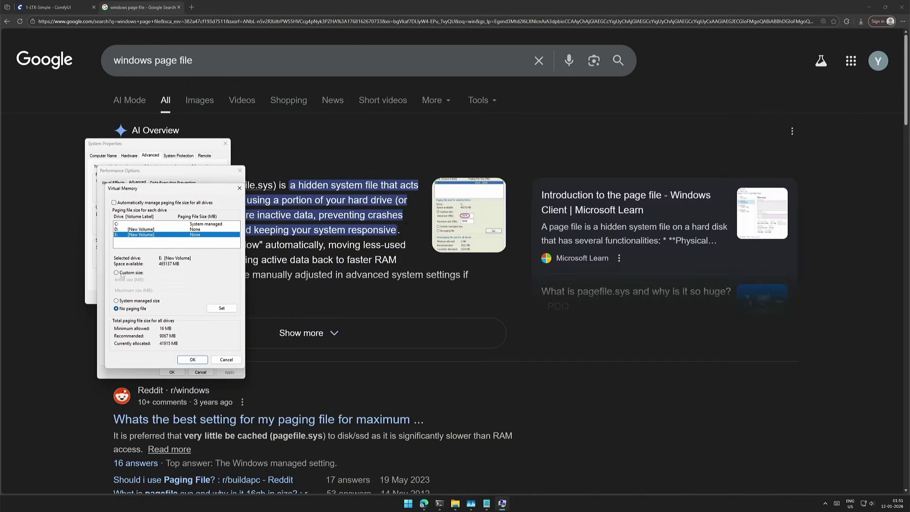
Step: Choose Custom size for drive E: and step through the initial and maximum size fields
{"action": "left_click", "coordinate": [122, 275]}
{"action": "left_click", "coordinate": [166, 280]}
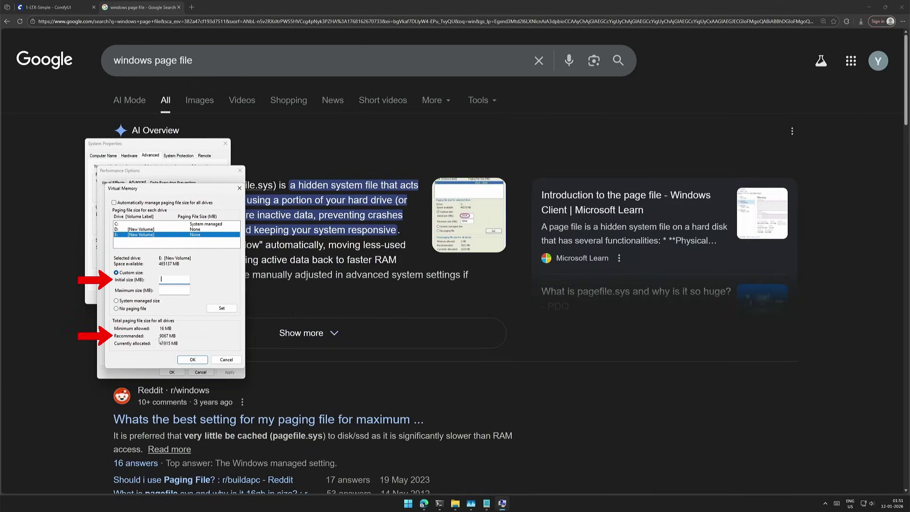
{"action": "left_click", "coordinate": [172, 290]}
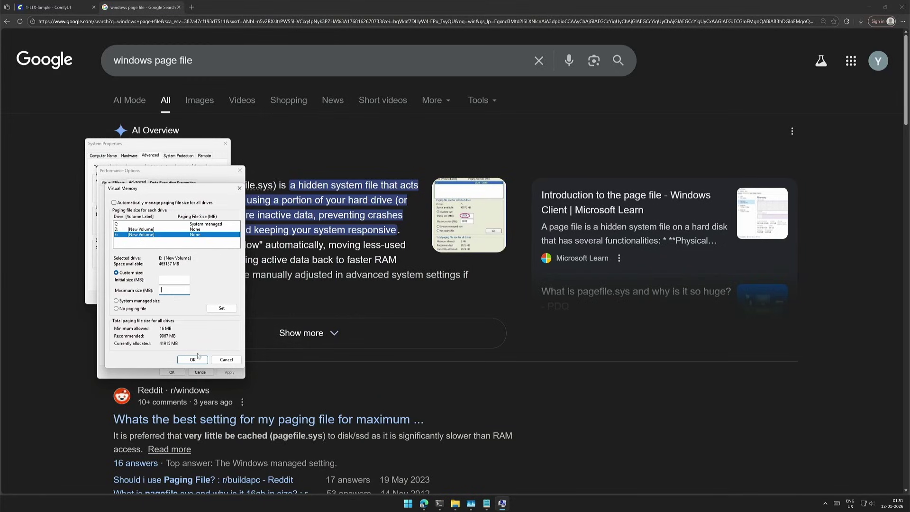
Step: Cancel Virtual Memory, Performance Options and System Properties, then bring Task Manager forward on Disk 2 (C:)
{"action": "left_click", "coordinate": [224, 361]}
{"action": "left_click", "coordinate": [199, 373]}
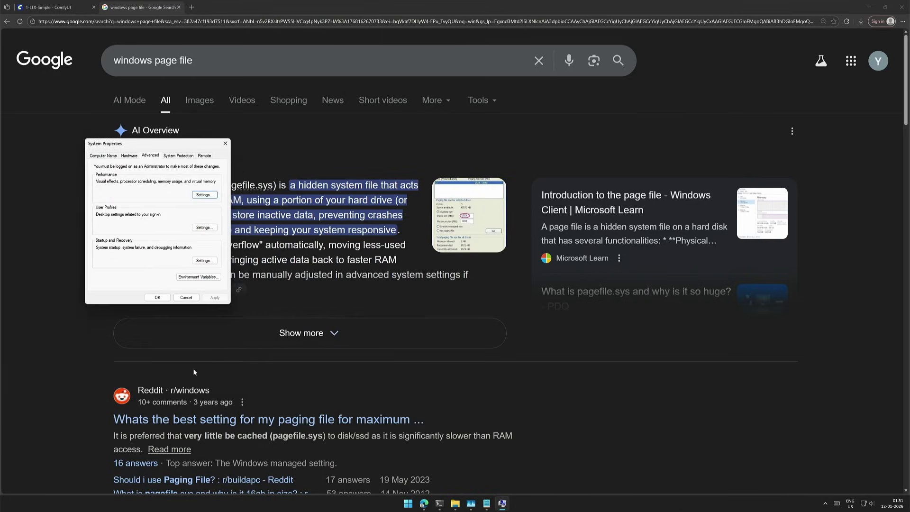
{"action": "left_click", "coordinate": [197, 302]}
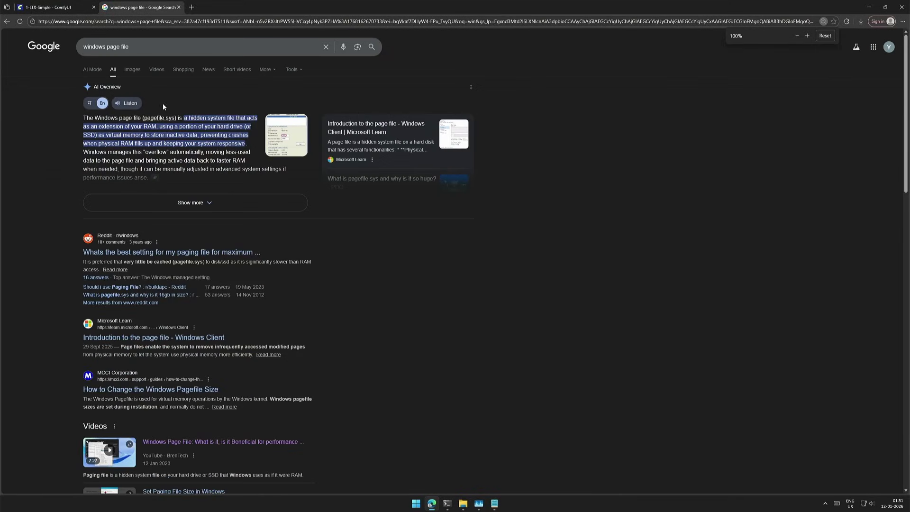
{"action": "left_click", "coordinate": [178, 7]}
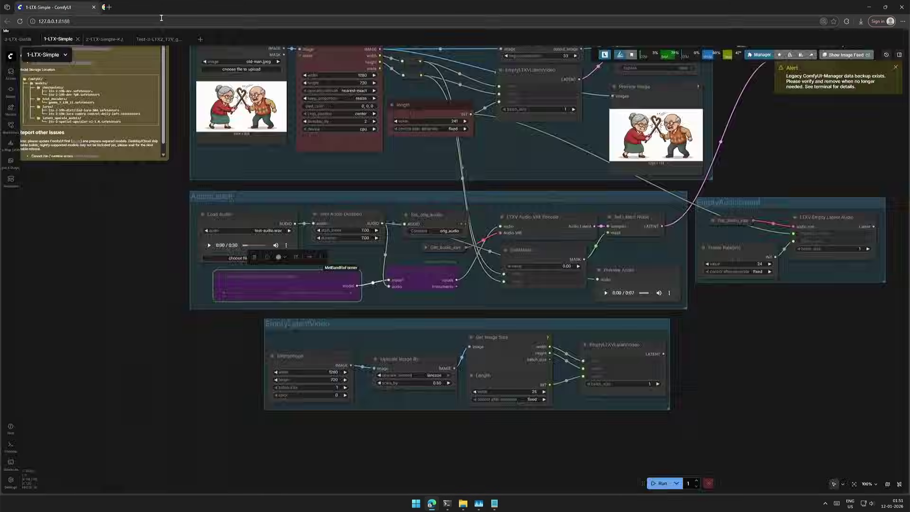
{"action": "key", "text": "alt+Tab"}
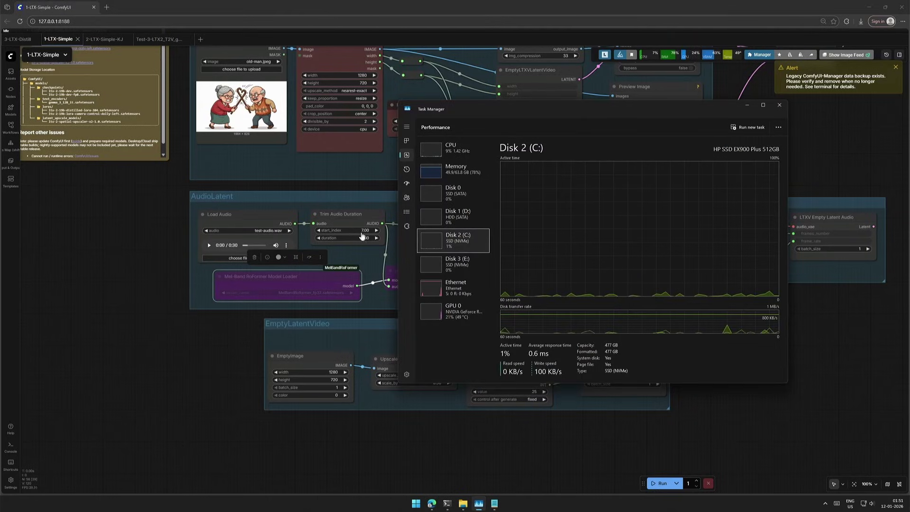